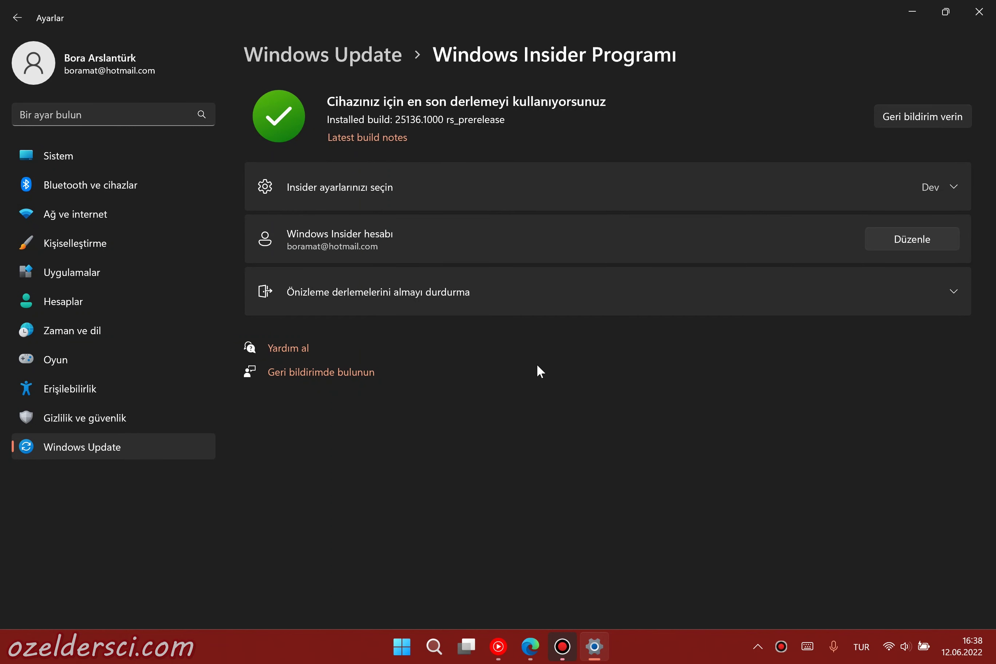
left_click(430, 193)
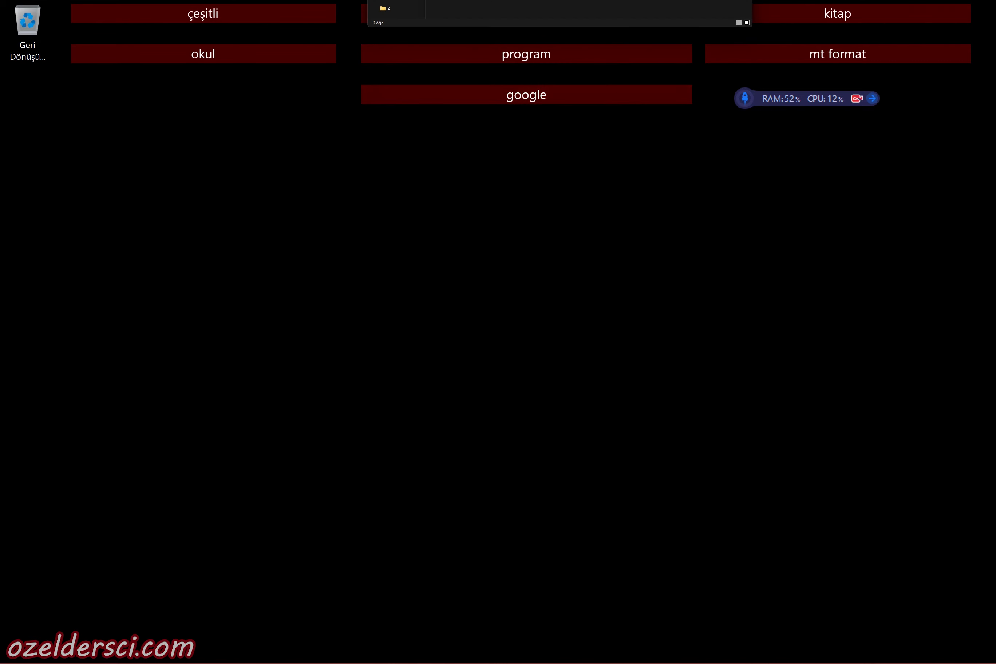
Add a second tab to the File Explorer window and open the Screenshots folder in it.
left_click(523, 13)
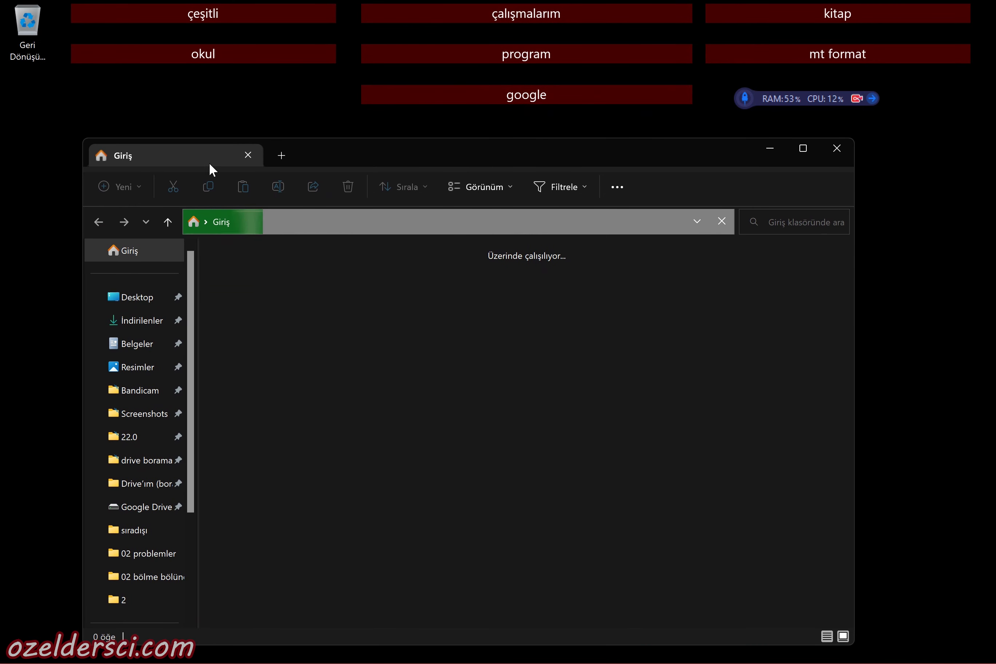
left_click(282, 155)
left_click(143, 423)
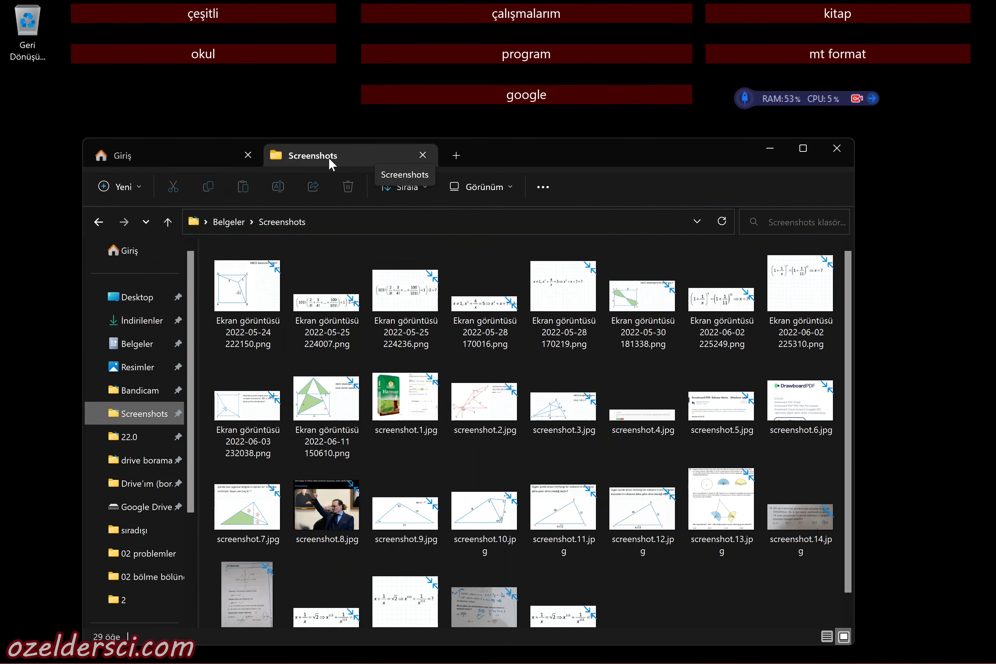
Return to the Giriş tab, add a third tab and open the Screenshots folder in it.
left_click(183, 153)
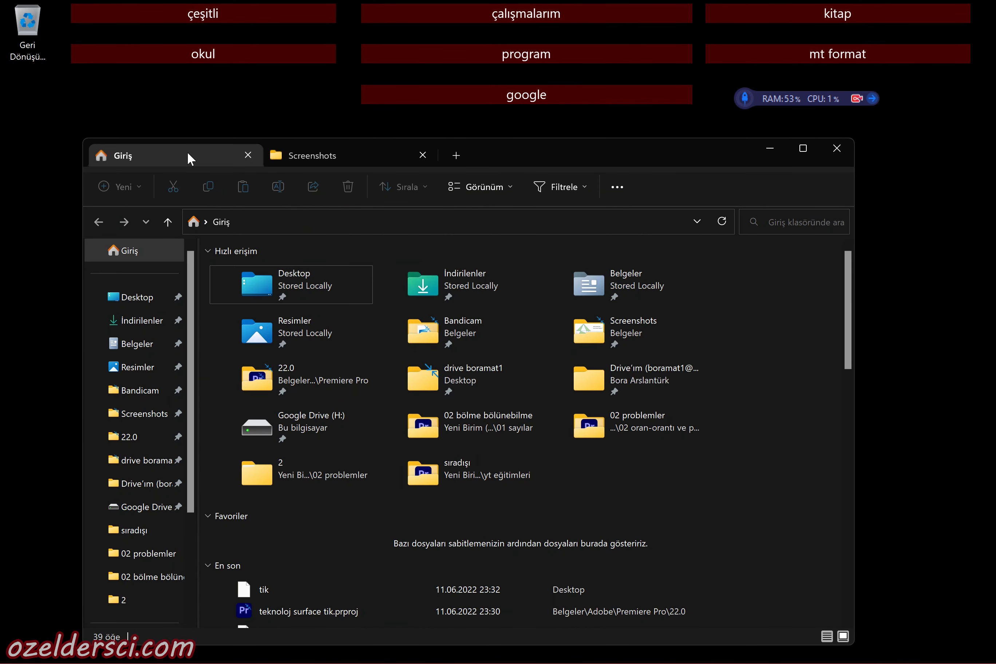
left_click(457, 155)
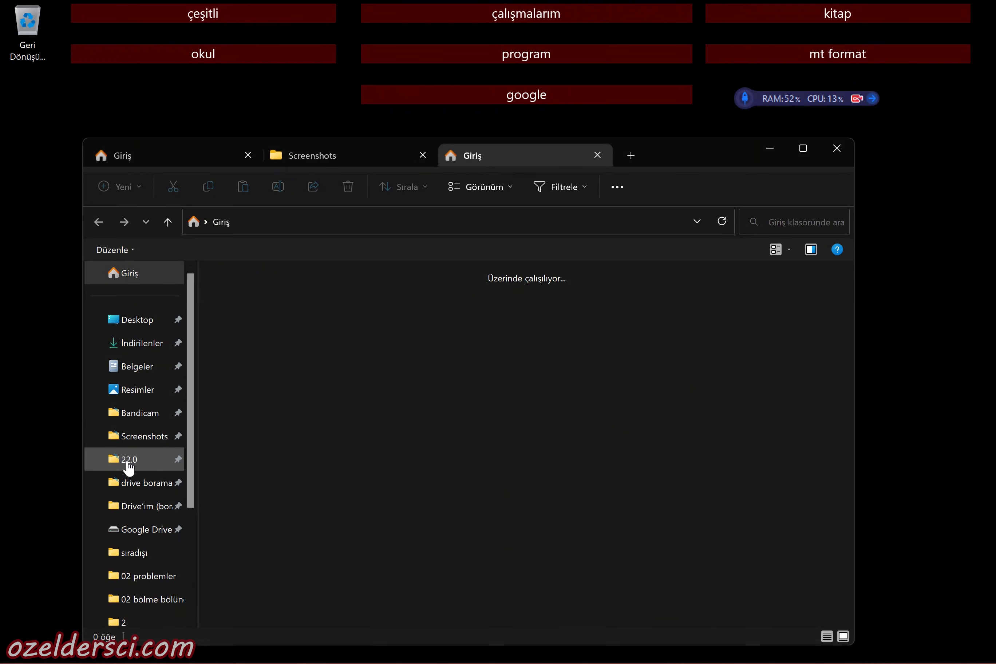
left_click(134, 441)
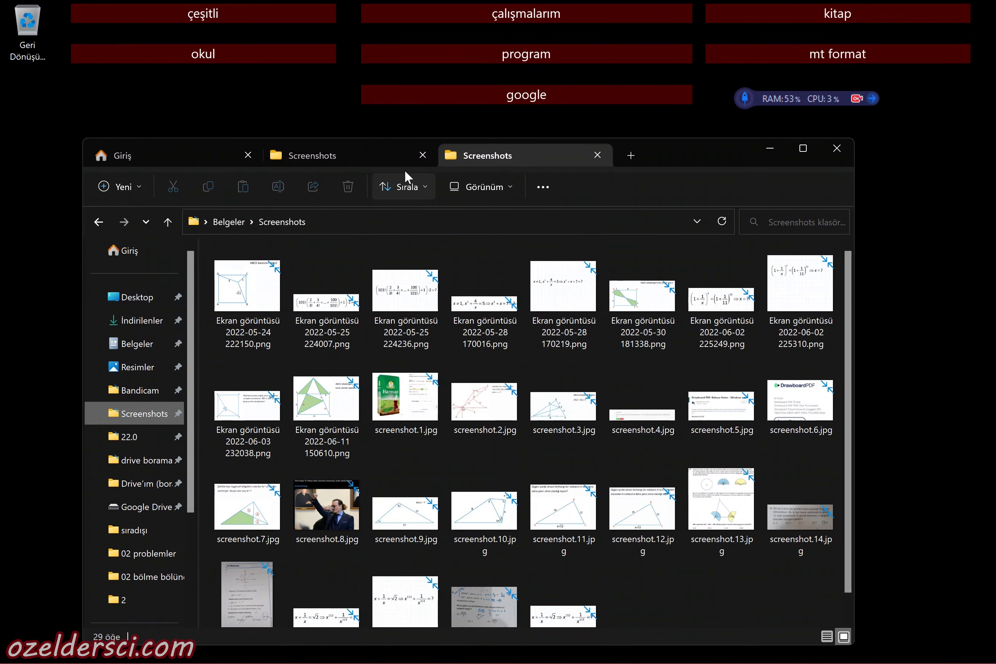
Switch to the second tab by way of the Giriş tab and load the Bandicam folder there.
left_click(173, 154)
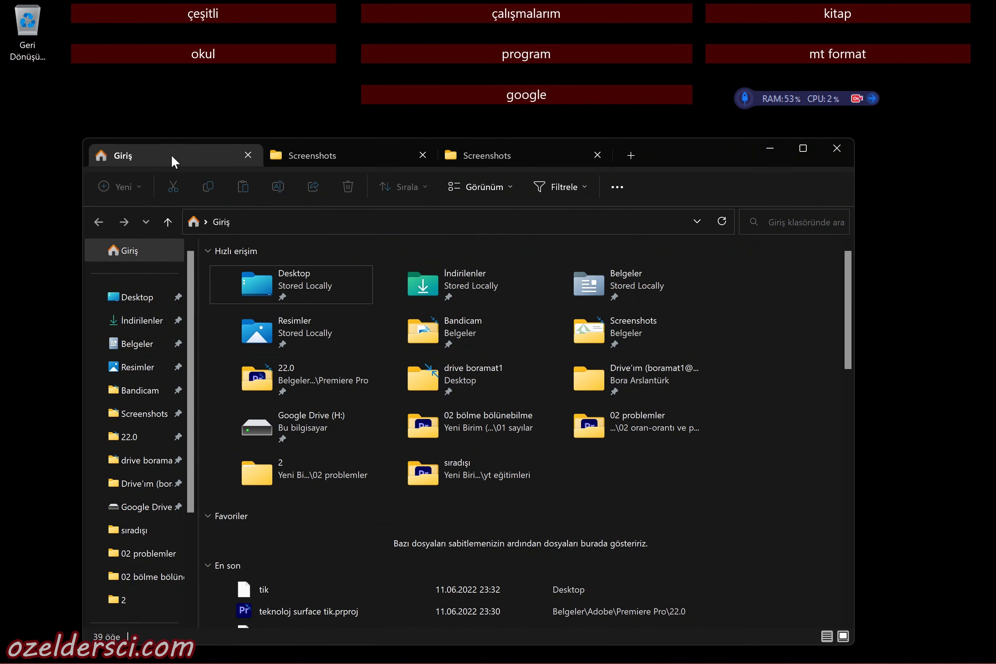
left_click(333, 157)
left_click(137, 367)
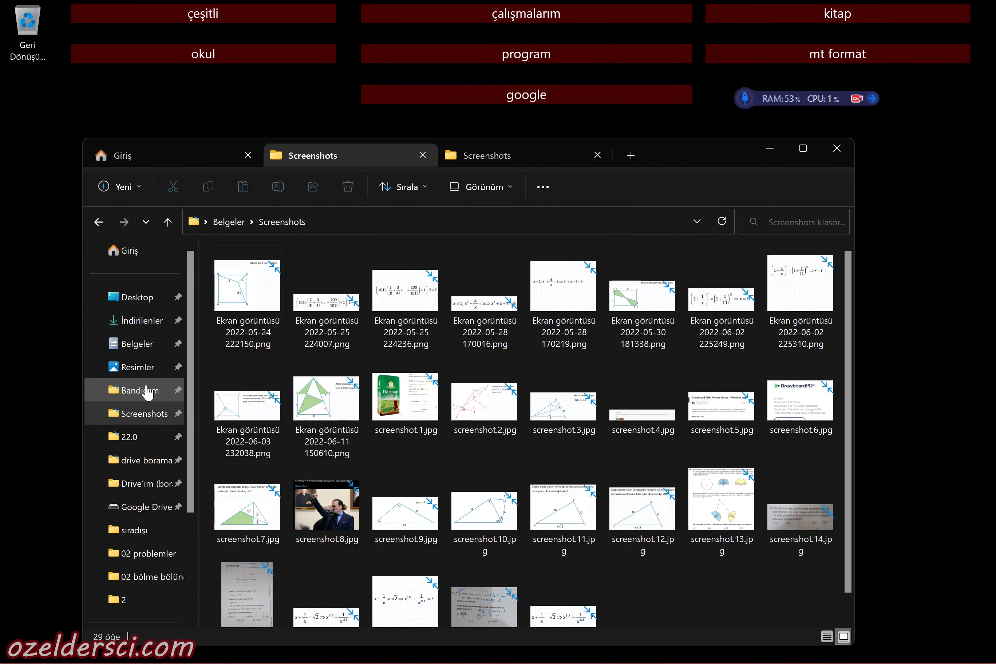
left_click(143, 390)
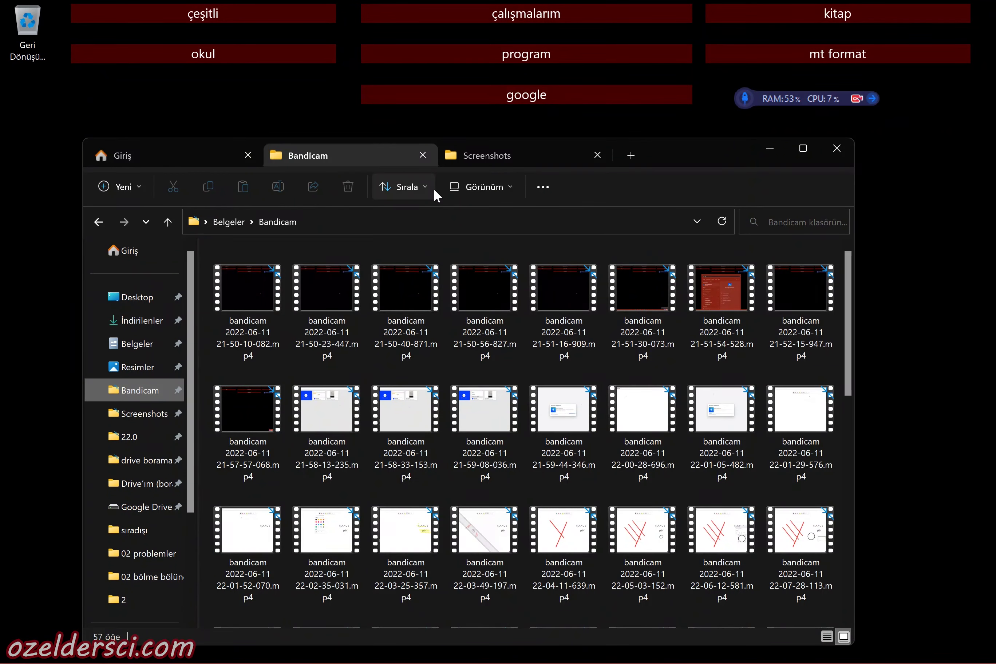
Switch through the Screenshots and Bandicam tabs and go back to the Giriş tab.
left_click(500, 148)
left_click(350, 146)
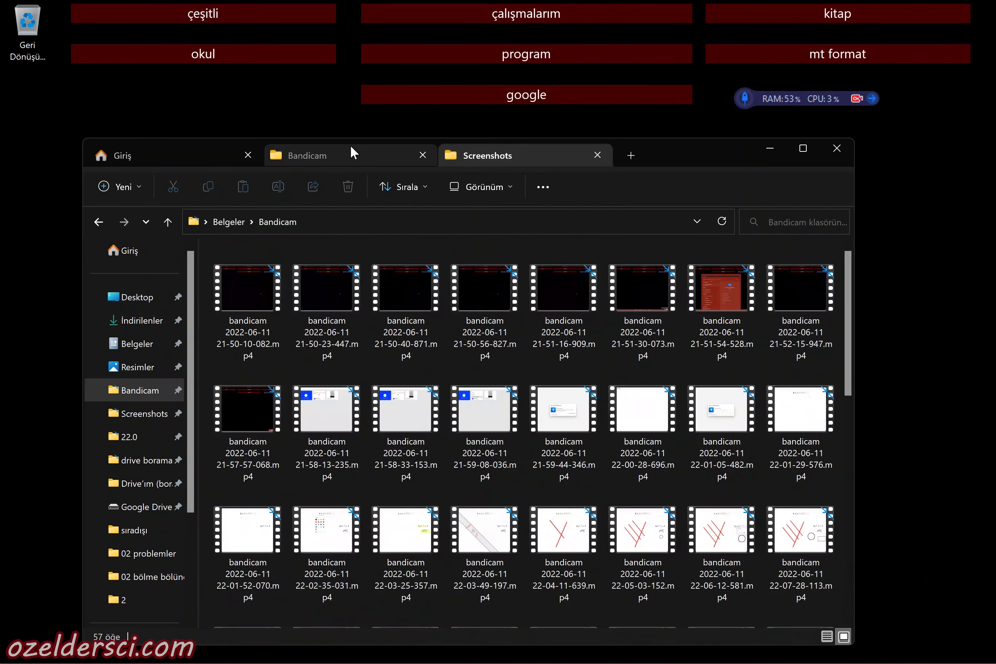
left_click(165, 151)
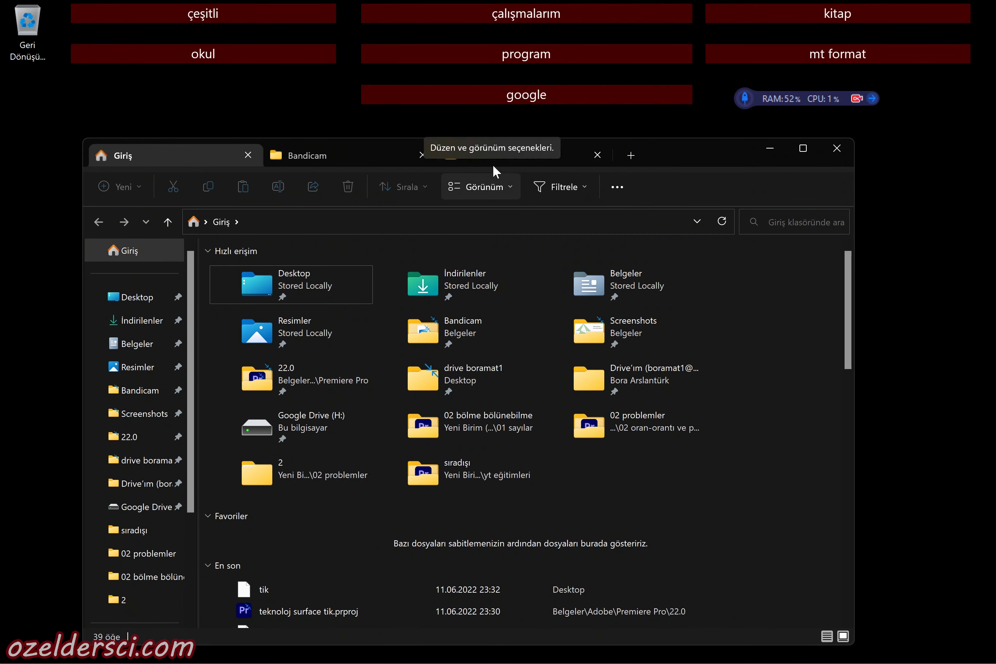
Activate the Screenshots tab and move it ahead of the Bandicam tab.
left_click_drag(499, 156, 638, 221)
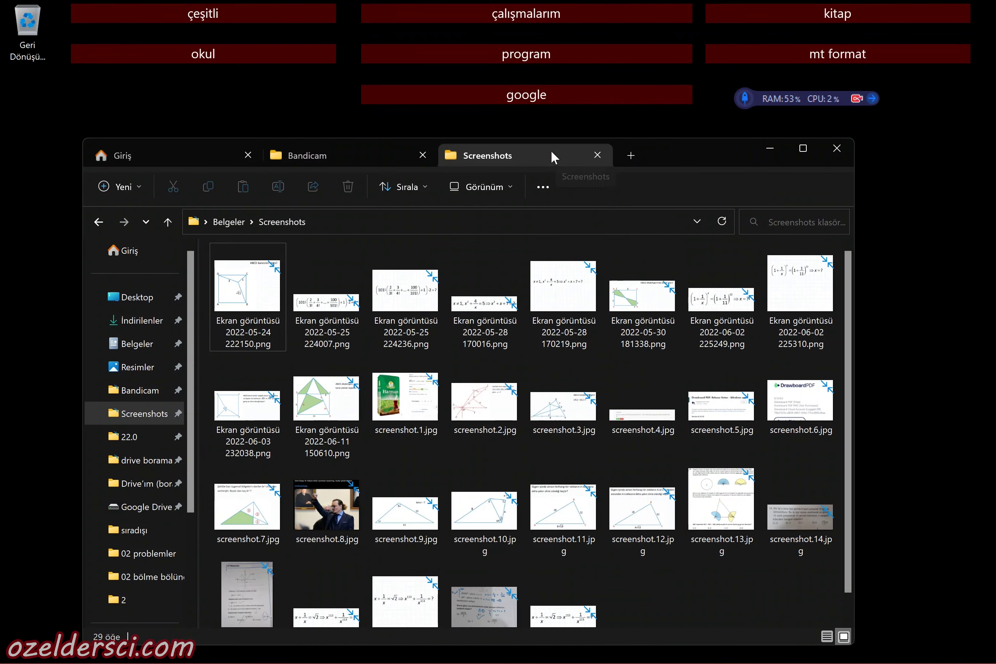
left_click_drag(551, 158, 425, 164)
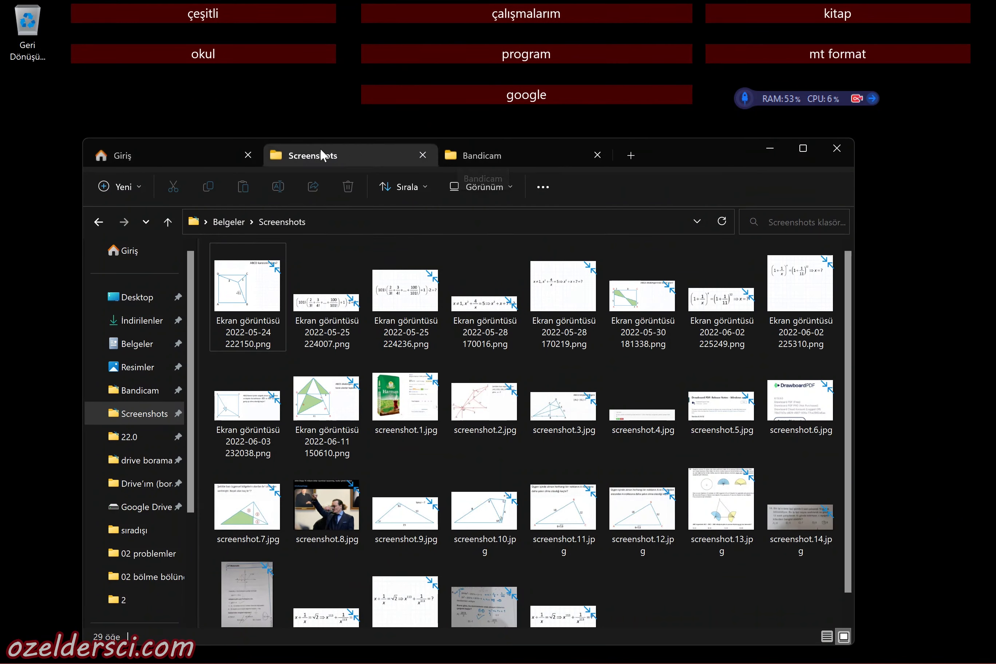
Try to move the Screenshots tab to the end of the tab row and then ahead of the Giriş tab.
left_click_drag(322, 155, 630, 158)
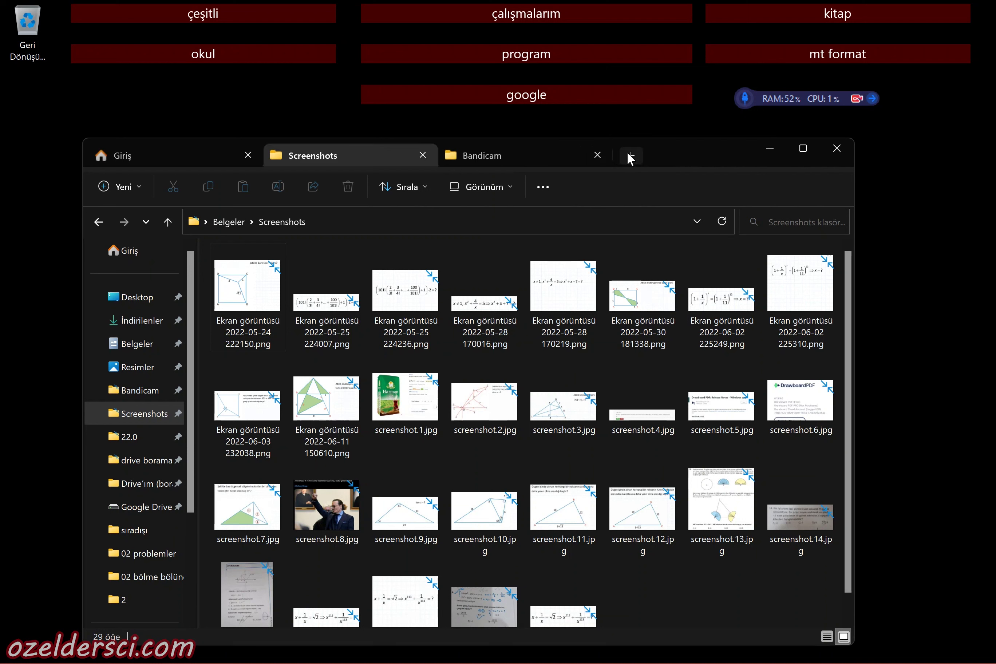
left_click_drag(372, 163, 106, 156)
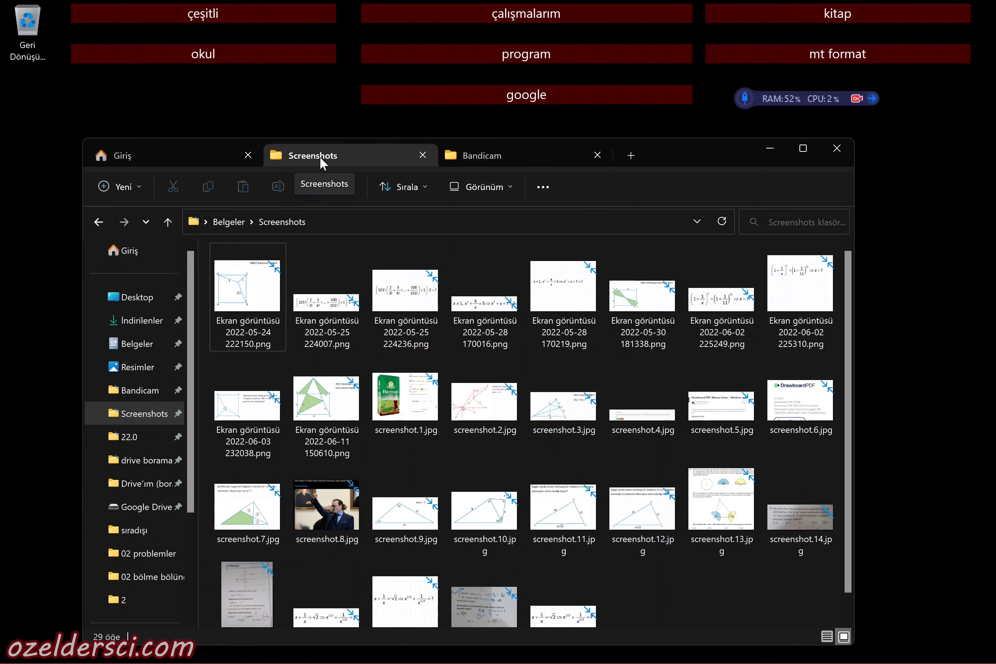
left_click_drag(319, 156, 99, 156)
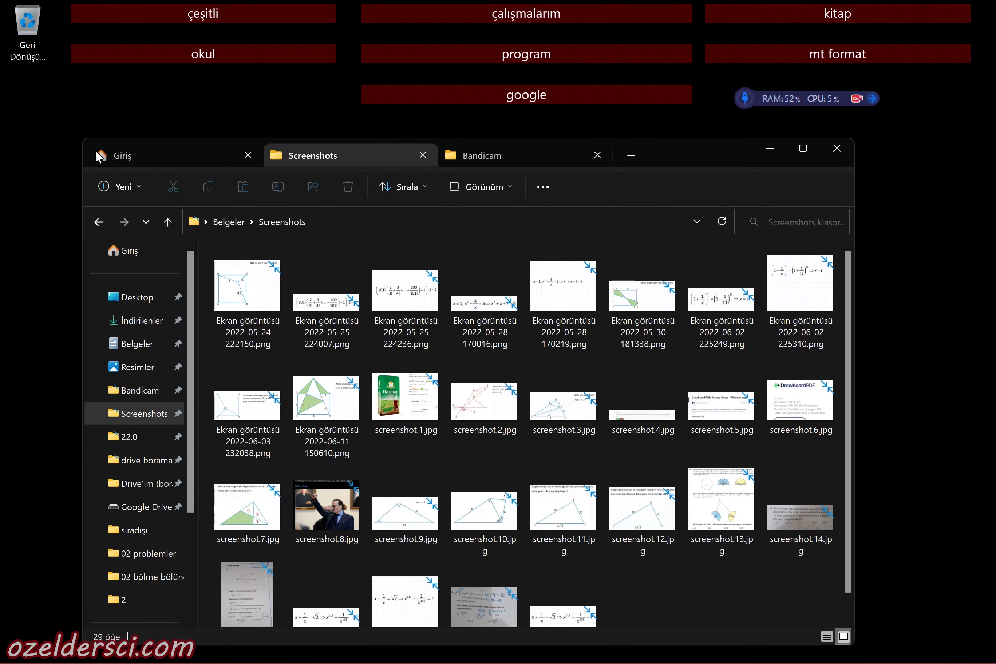
Try to pull the Bandicam tab and the Screenshots tab out of the File Explorer window.
left_click(492, 158)
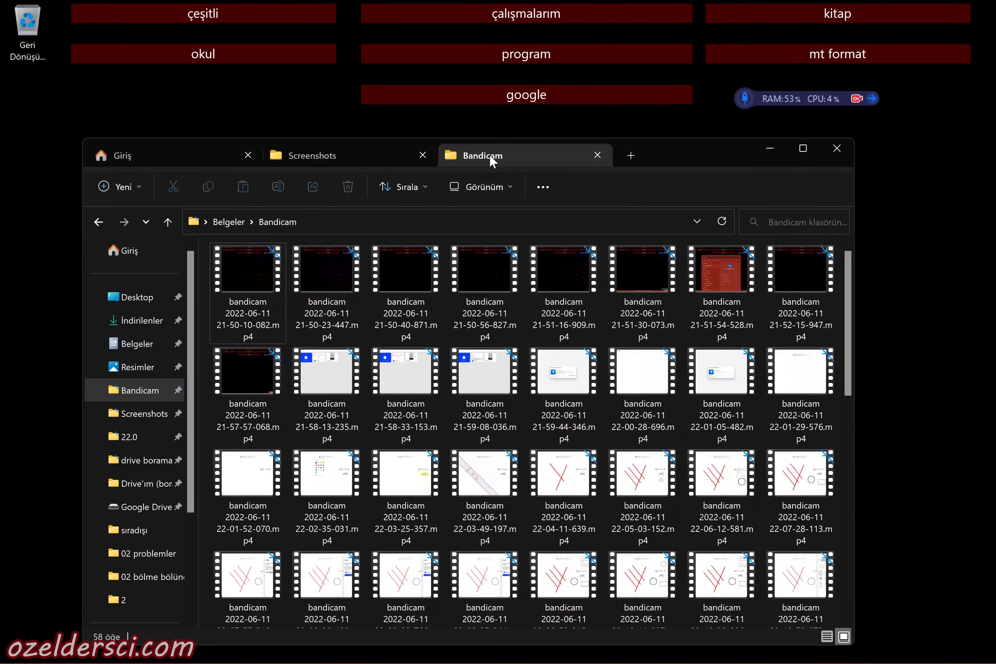
left_click_drag(519, 169, 878, 383)
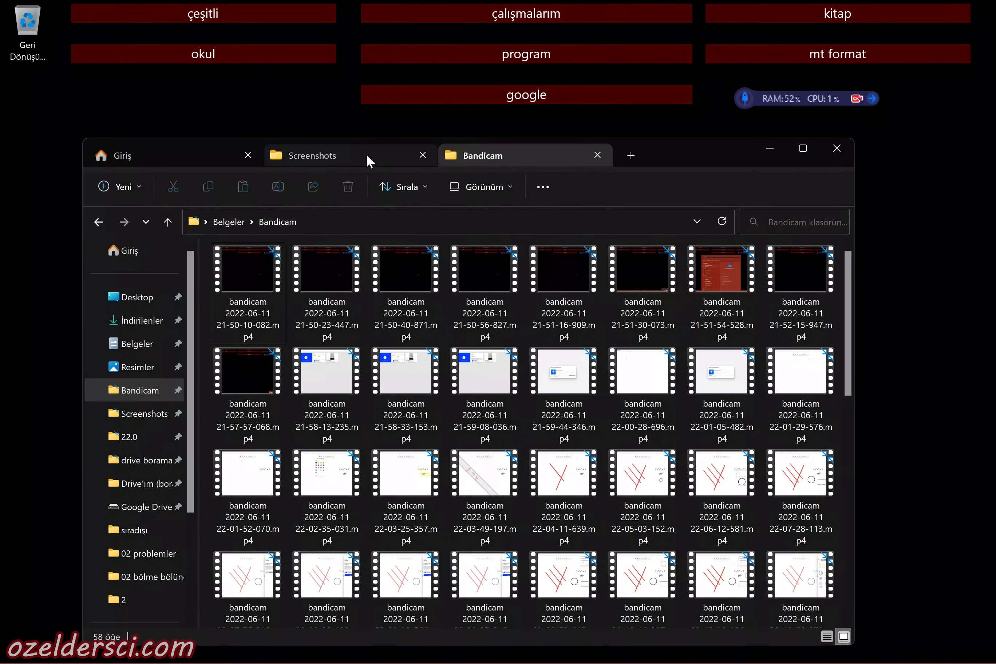
left_click_drag(366, 153, 392, 456)
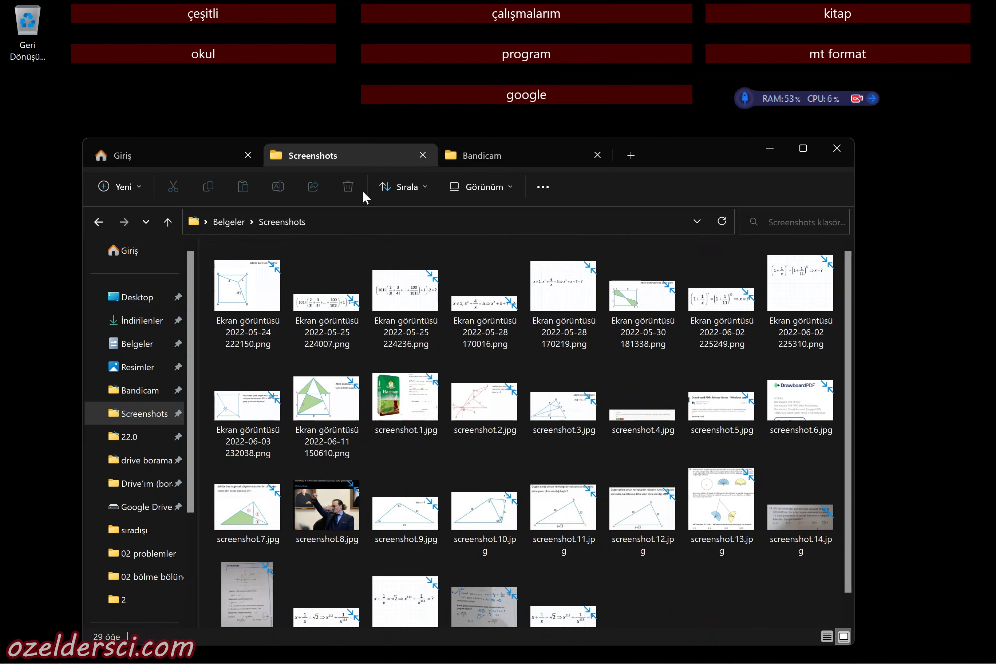
Compare the contents of the Bandicam, Screenshots and Giriş tabs by switching back and forth, ending on Screenshots.
left_click(537, 158)
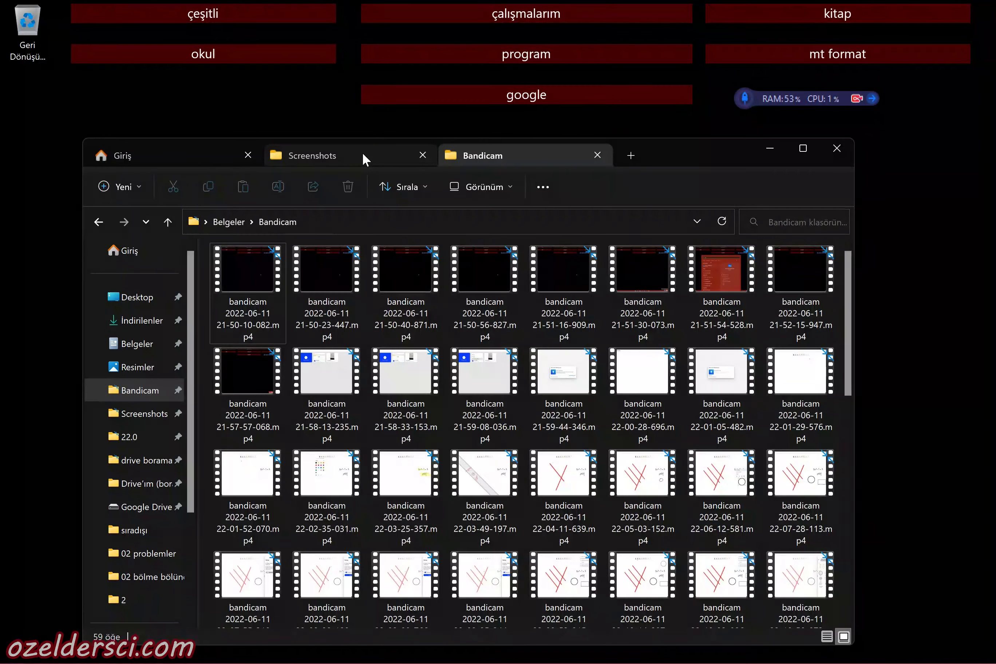
left_click(362, 155)
left_click(493, 152)
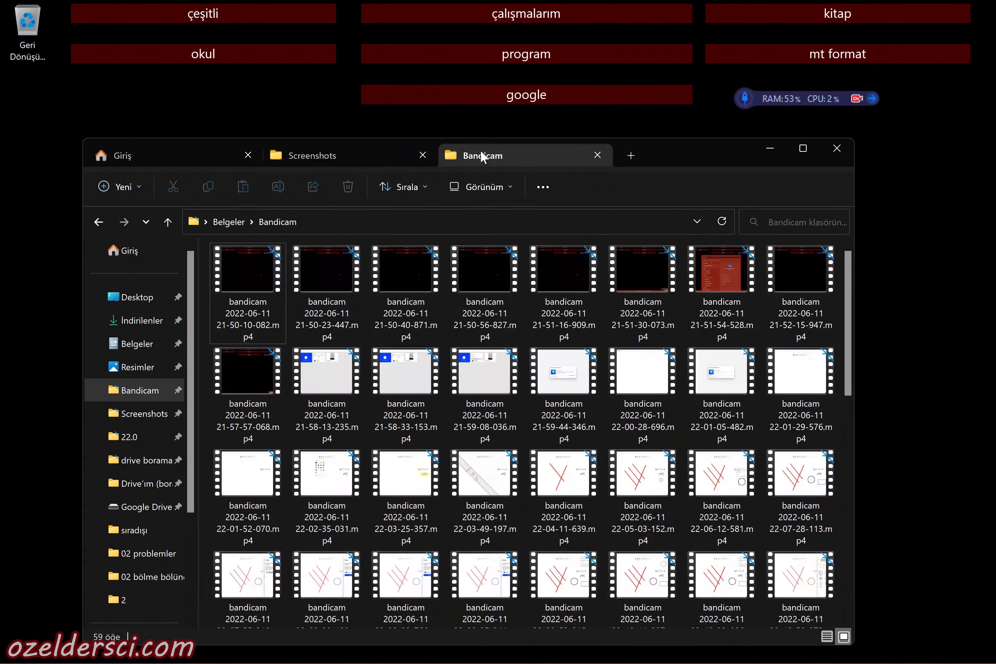
left_click(378, 153)
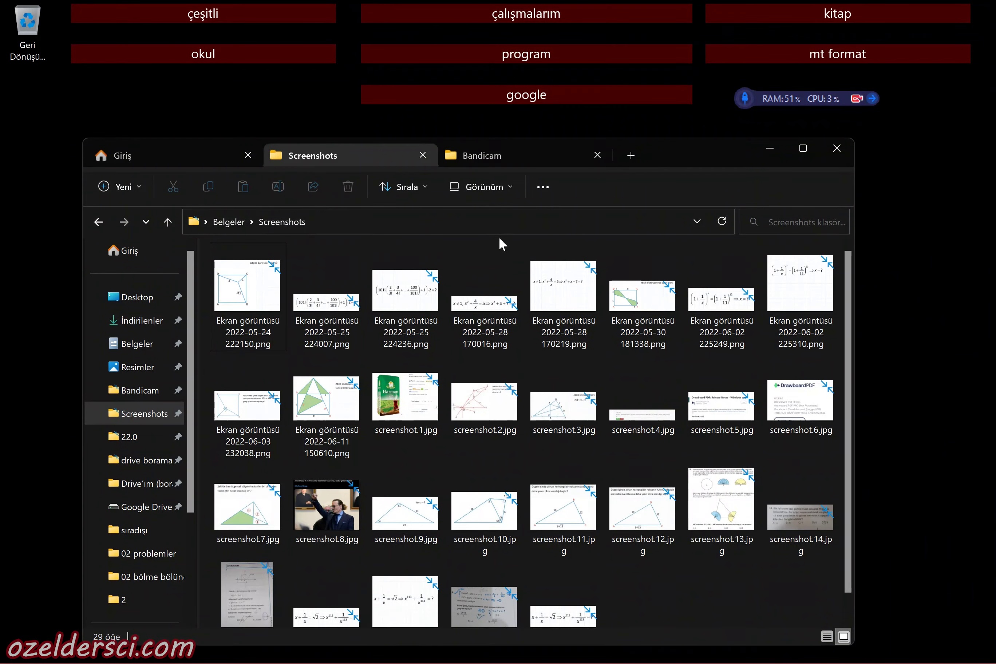
left_click(484, 150)
left_click(385, 152)
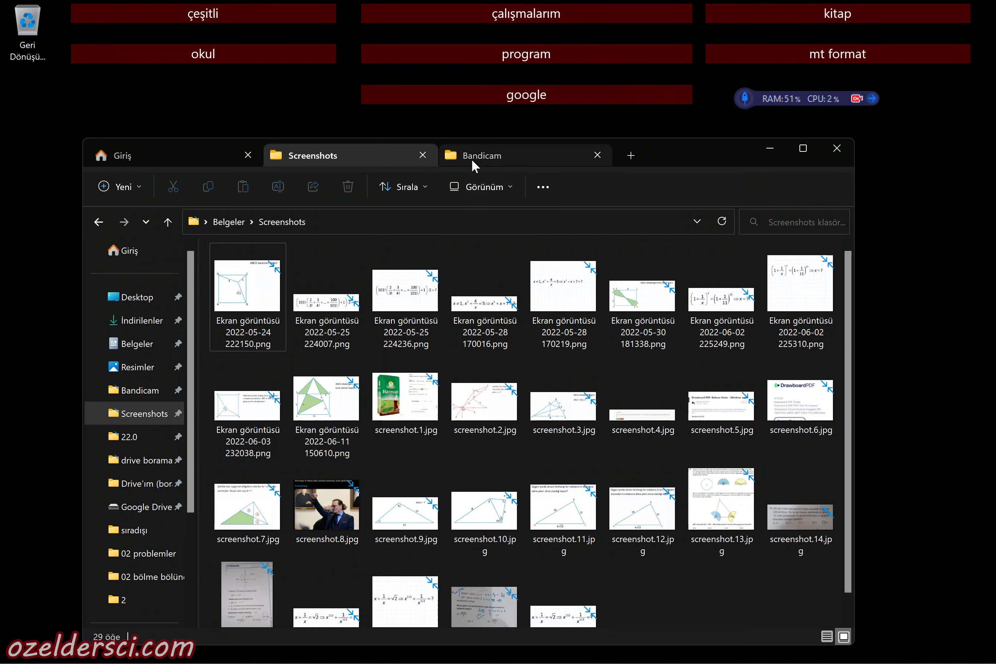
left_click(482, 157)
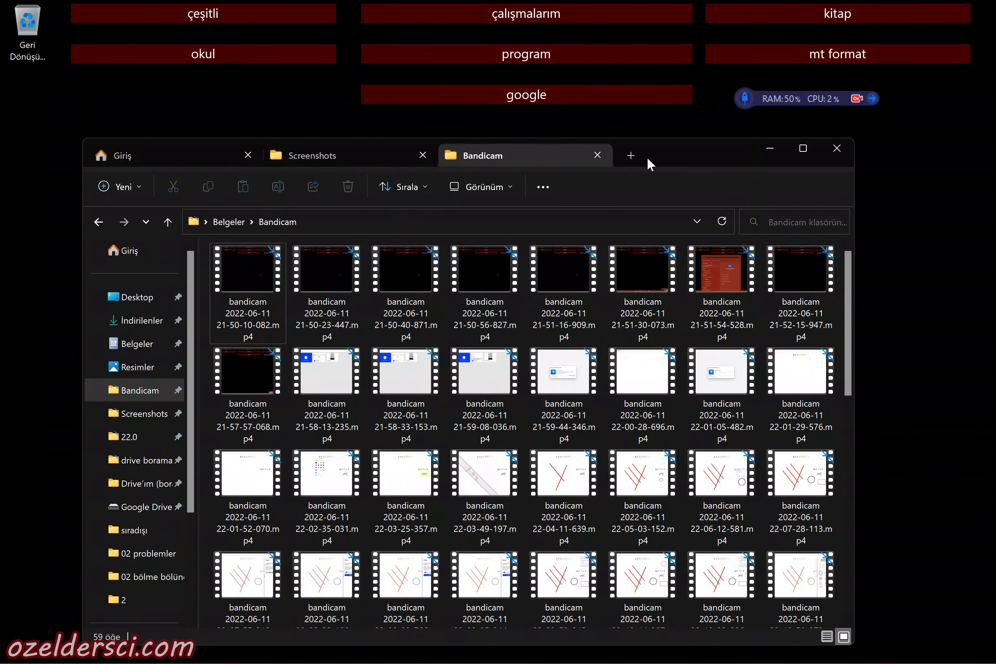
left_click(332, 152)
left_click(201, 152)
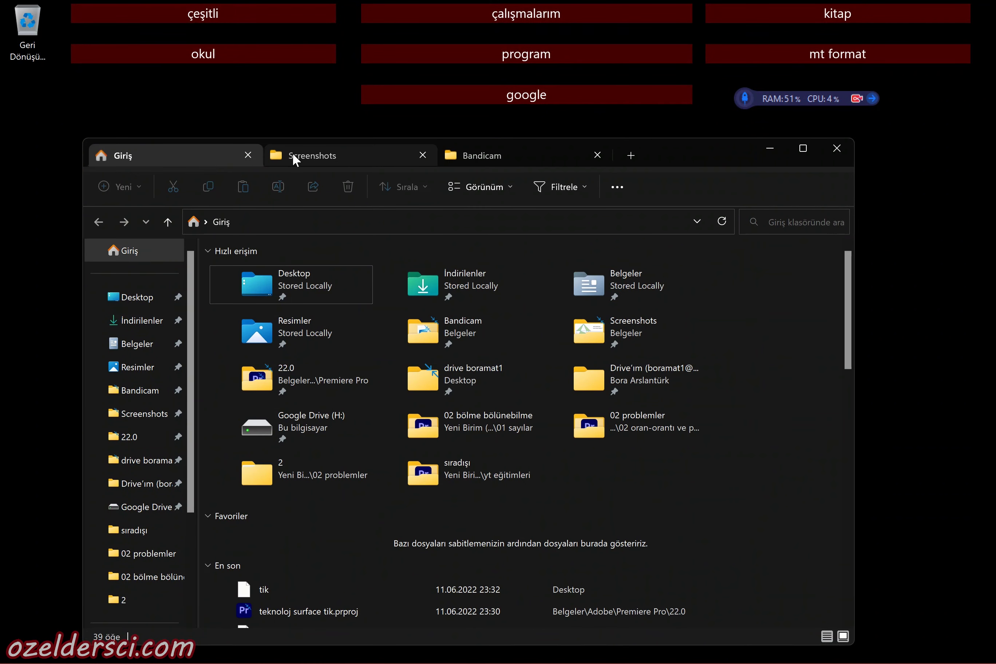
left_click(337, 153)
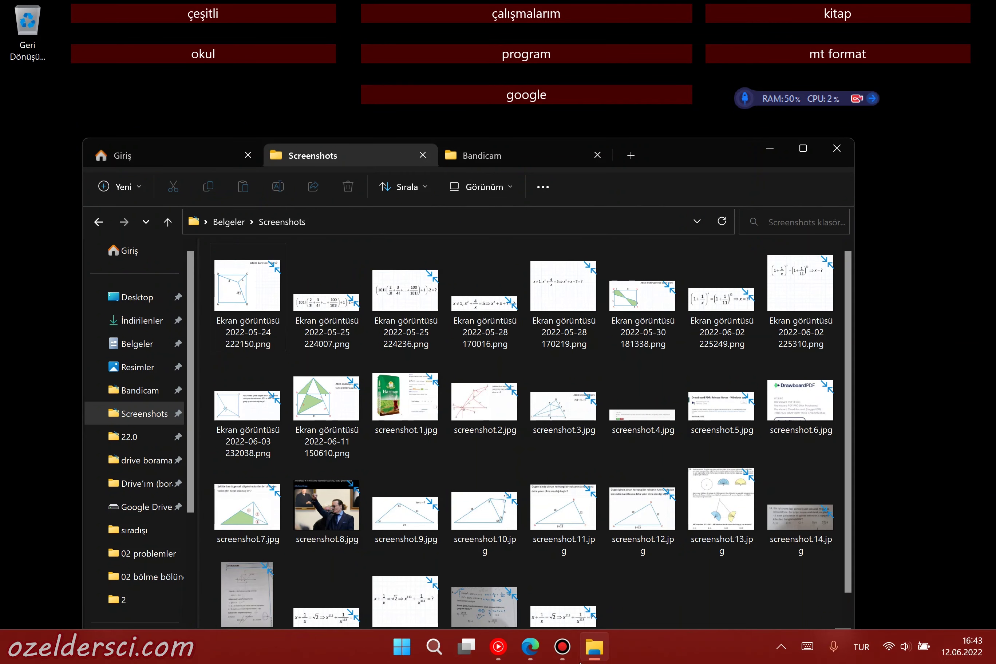
Open another File Explorer window and look through its navigation pane down to the drive and network entries.
mouse_move(574, 661)
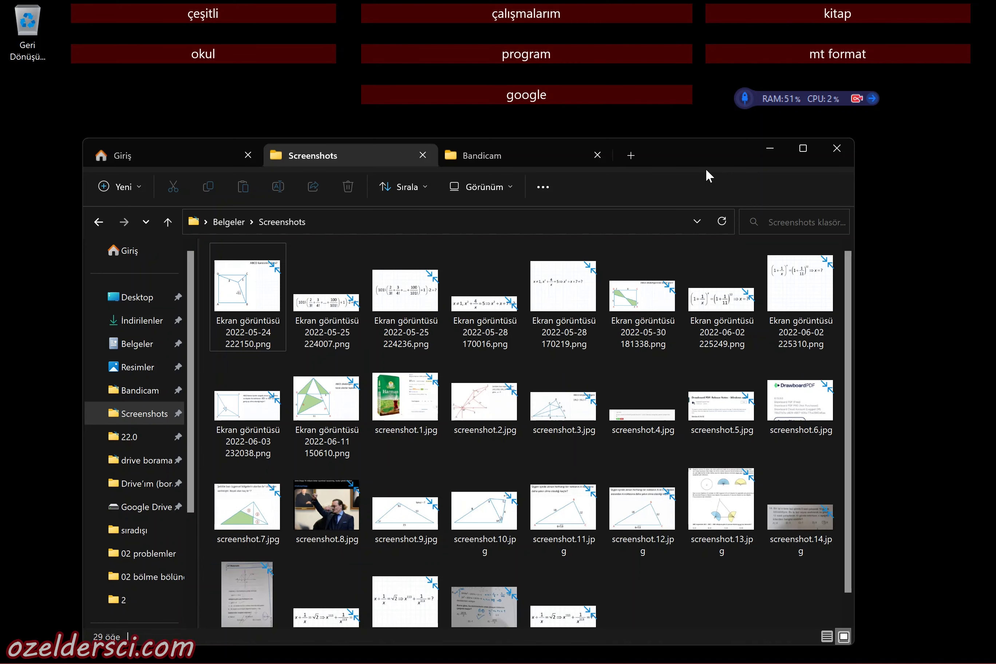
key("super+e")
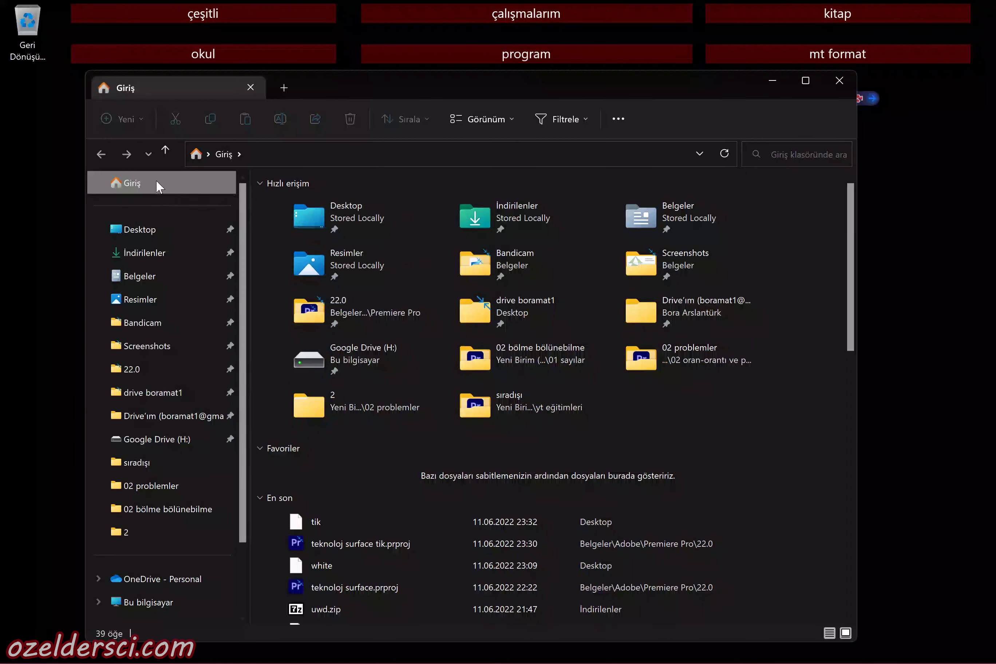
scroll(174, 361, "down", 1)
scroll(173, 361, "down", 3)
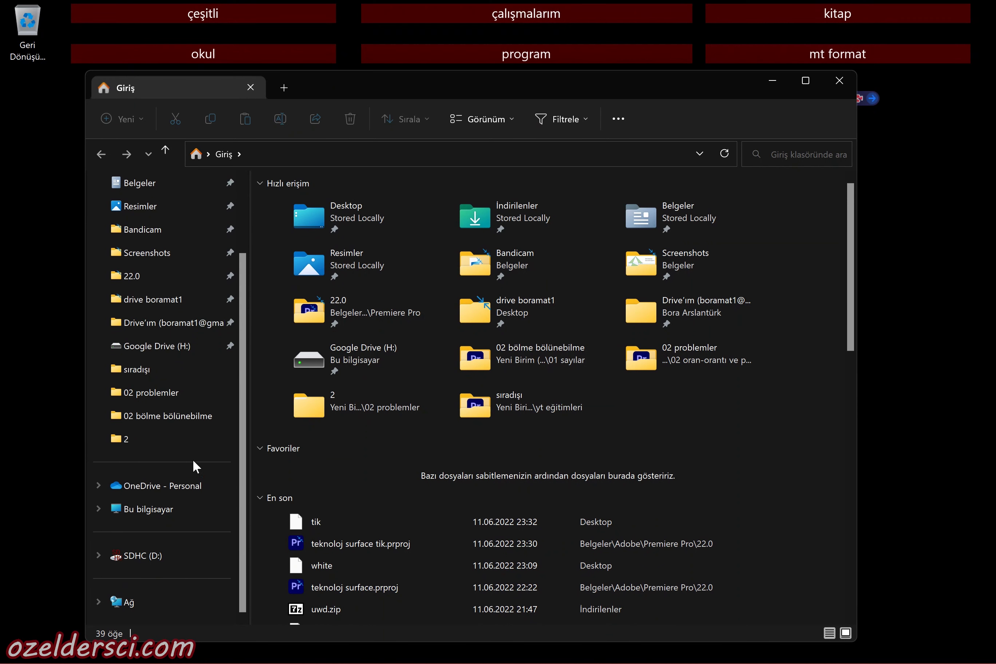
scroll(170, 340, "up", 4)
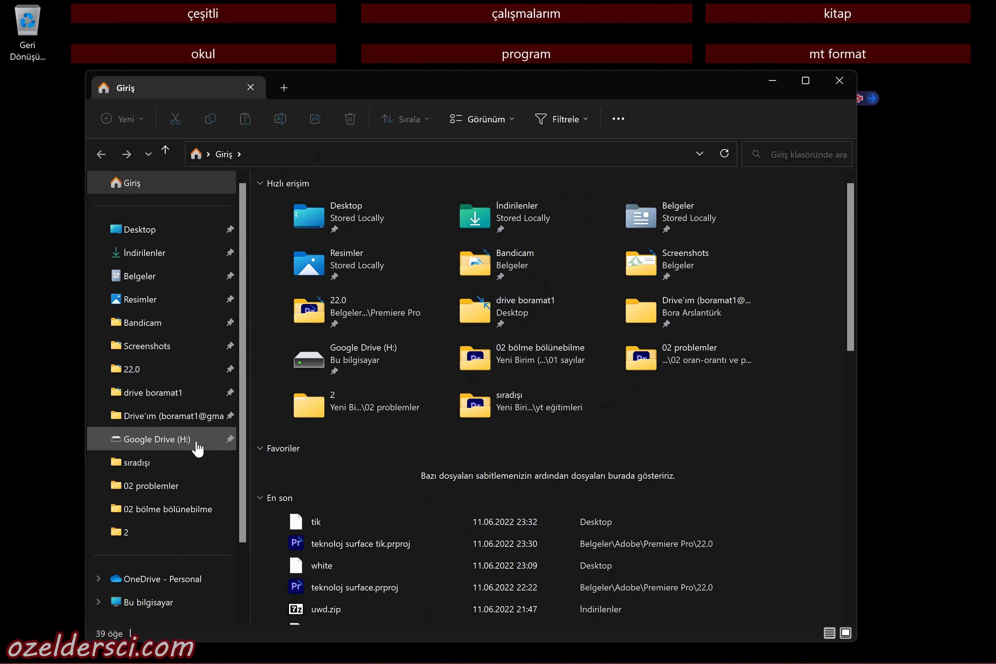
scroll(170, 417, "down", 4)
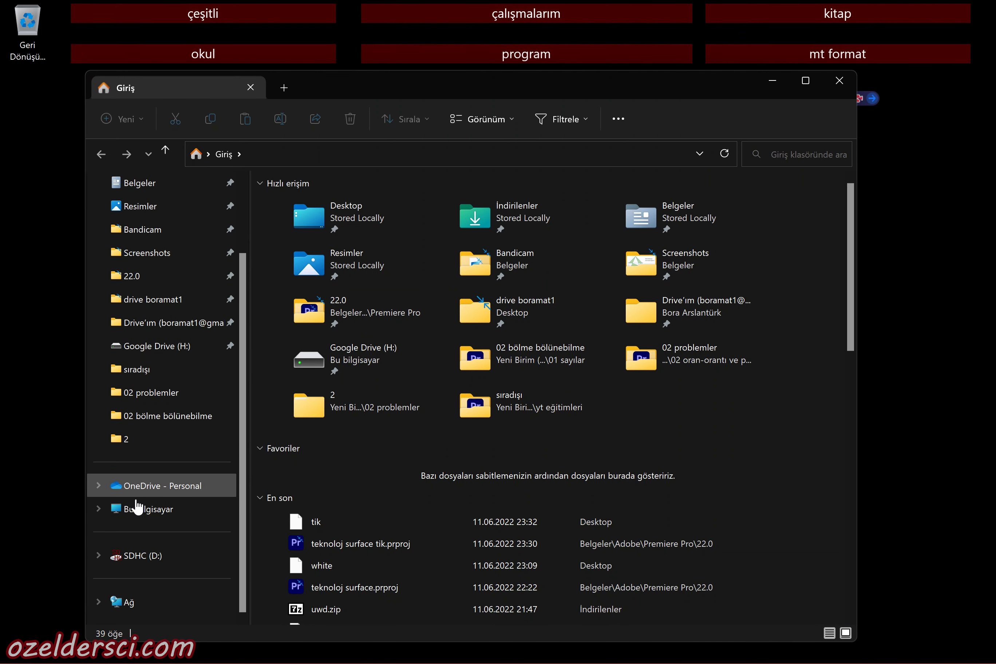
Expand and collapse Bu bilgisayar in the navigation pane, and leave the window for the desktop.
left_click(101, 511)
left_click(101, 510)
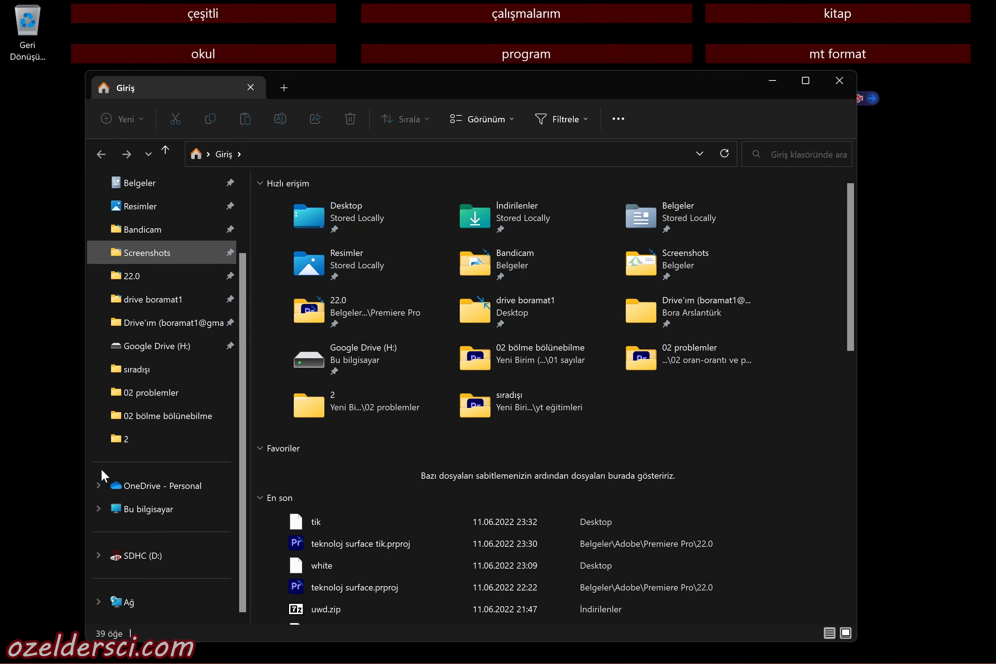
left_click(936, 277)
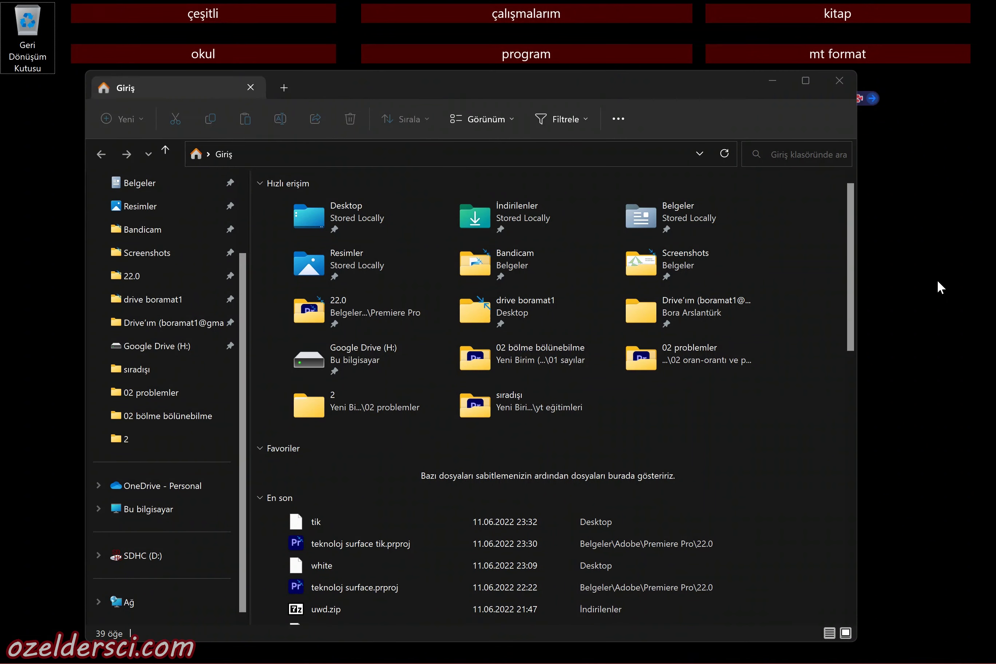
Open the Windows widgets board and browse down through its news feed.
key("super+w")
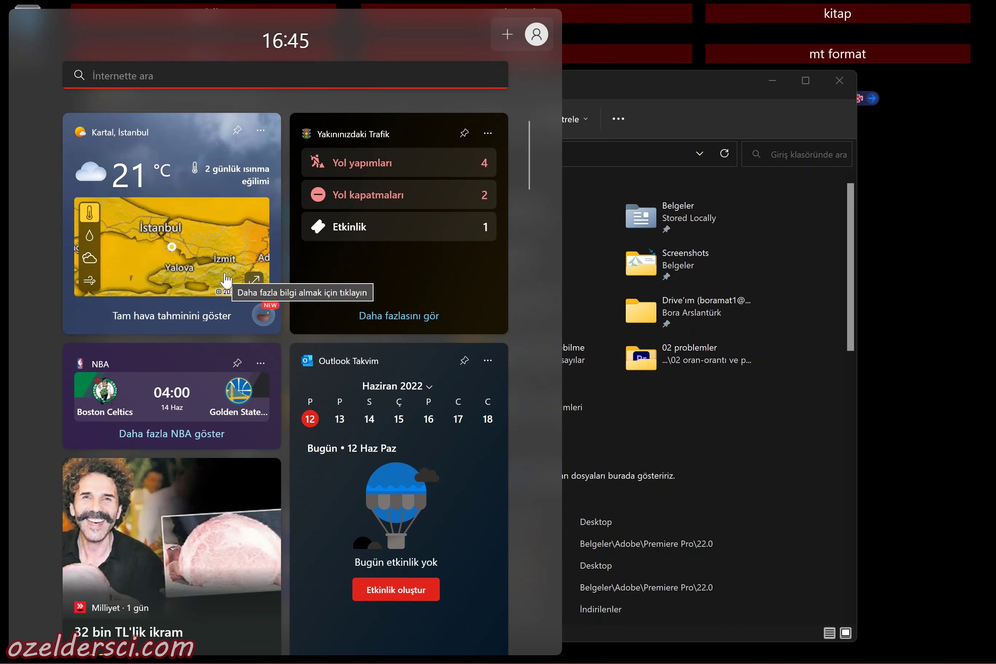
scroll(235, 277, "down", 8)
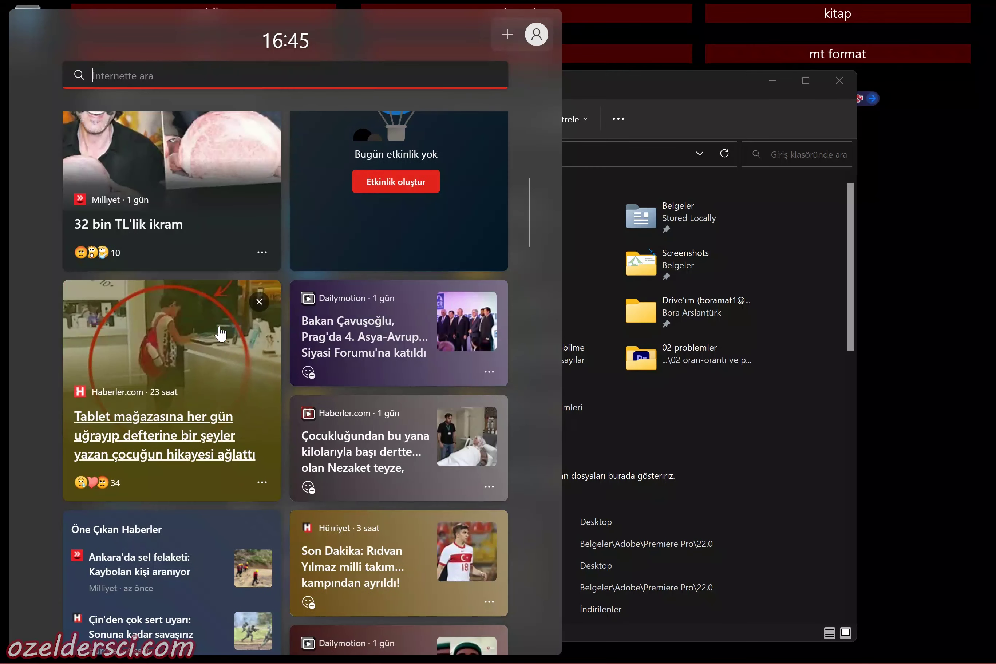
Browse further down the news feed in the widgets board, through several screens of headlines, and return towards the start.
scroll(217, 342, "up", 3)
scroll(194, 534, "down", 4)
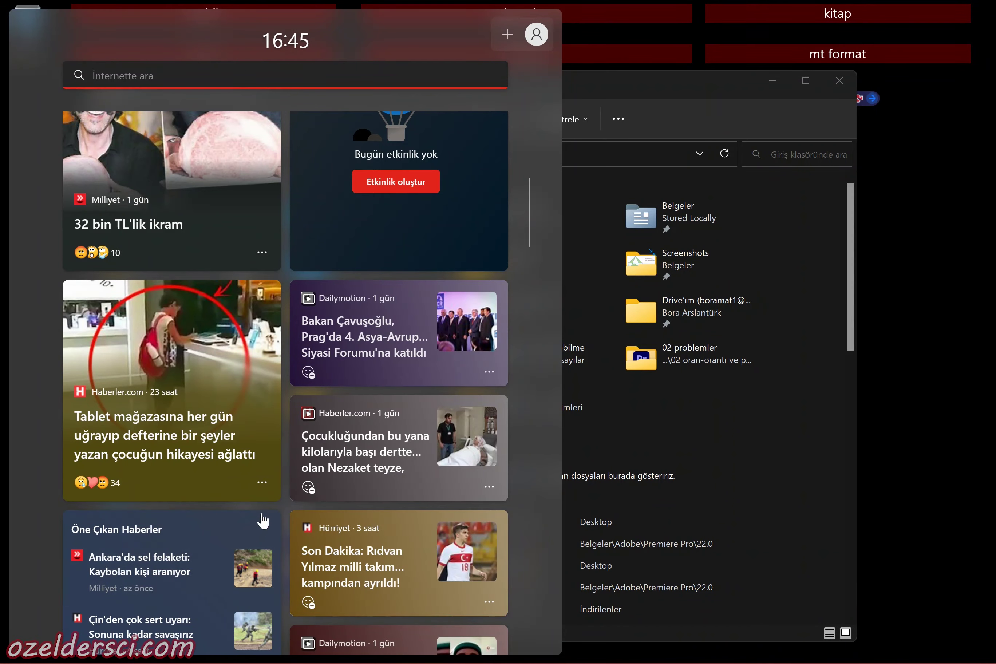
scroll(261, 512, "down", 1)
scroll(262, 508, "down", 5)
scroll(450, 493, "down", 5)
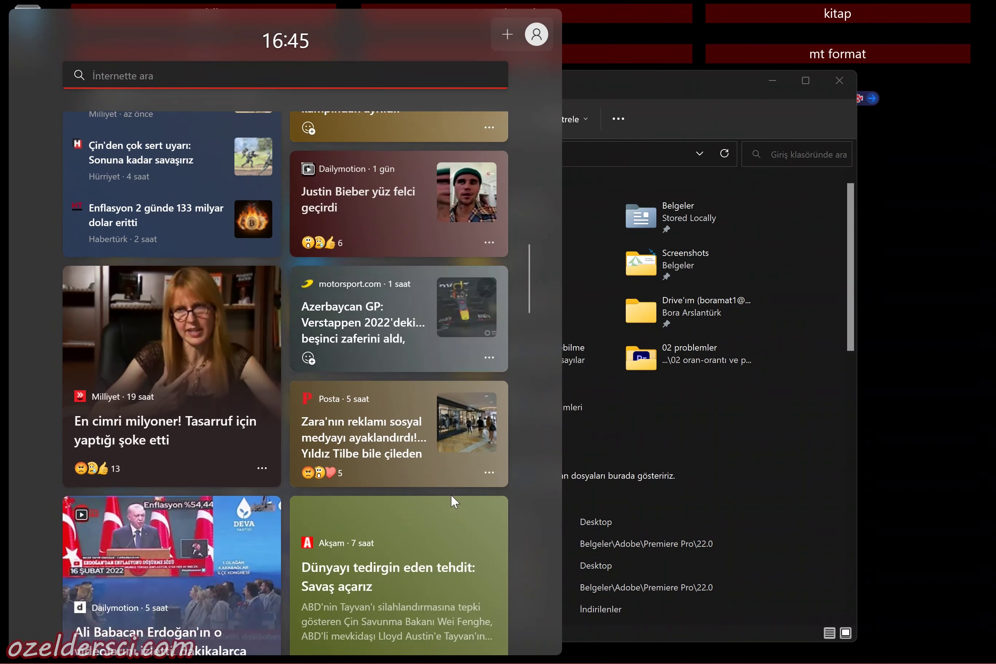
scroll(452, 491, "down", 15)
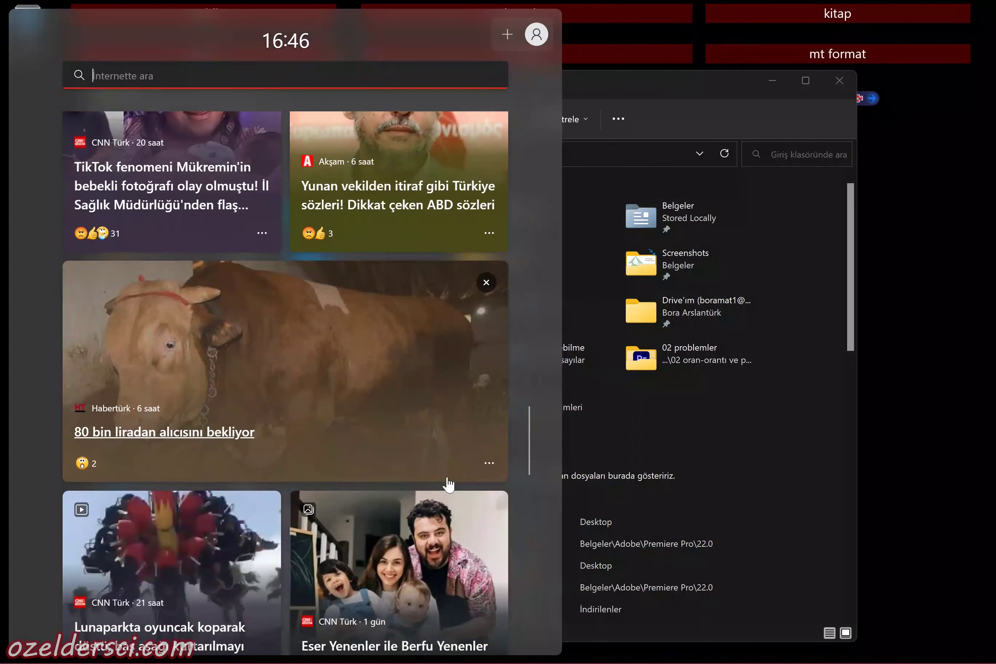
scroll(445, 484, "down", 15)
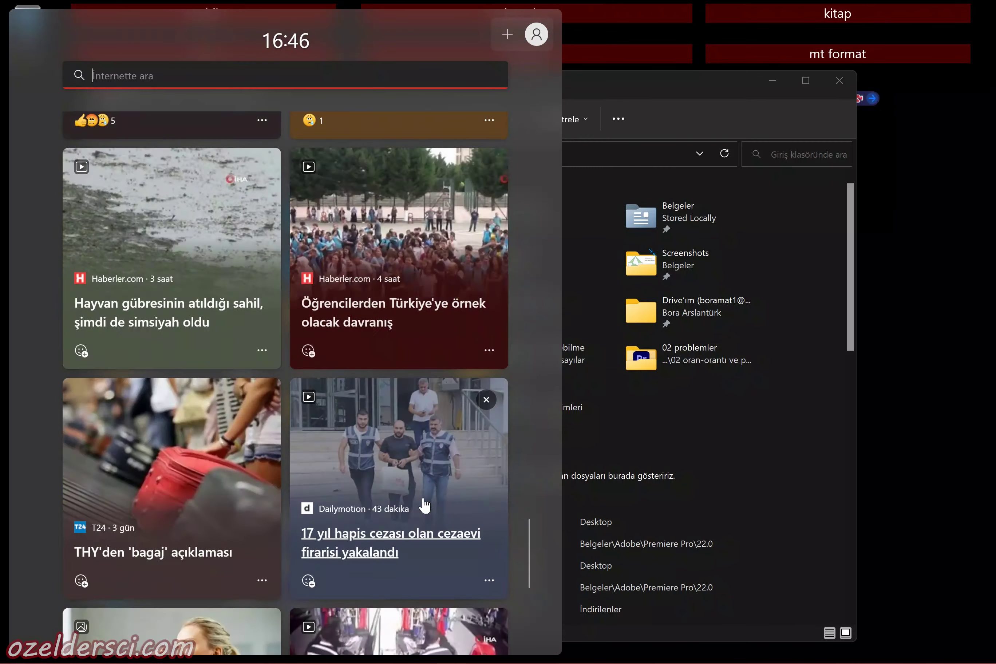
scroll(423, 506, "up", 16)
scroll(424, 505, "up", 15)
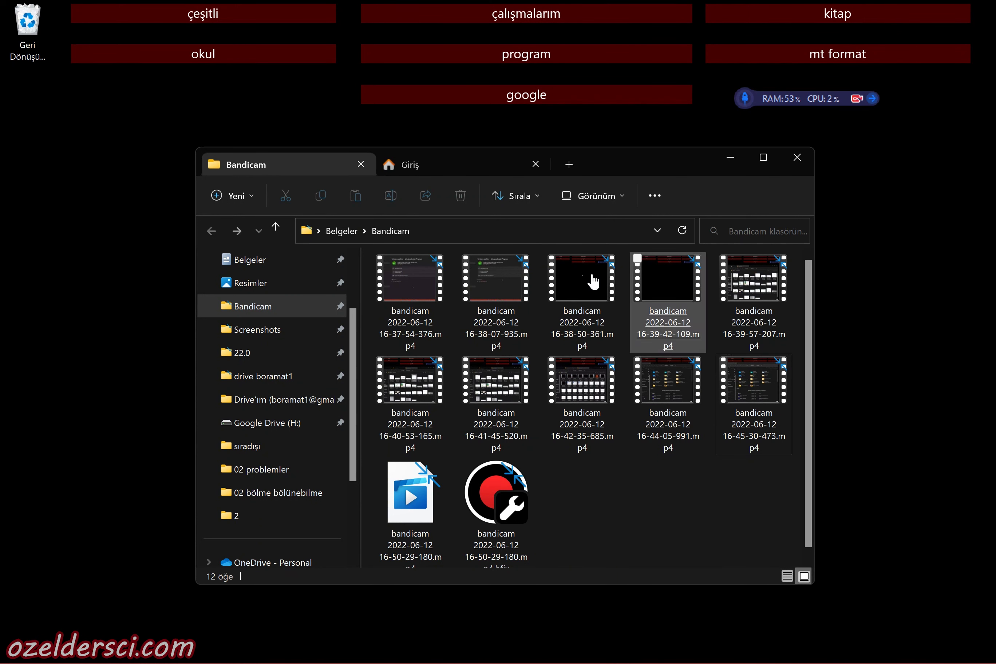
Move the File Explorer window slightly upward, look through its lower navigation pane entries, and add a new Giriş tab.
left_click_drag(624, 168, 627, 139)
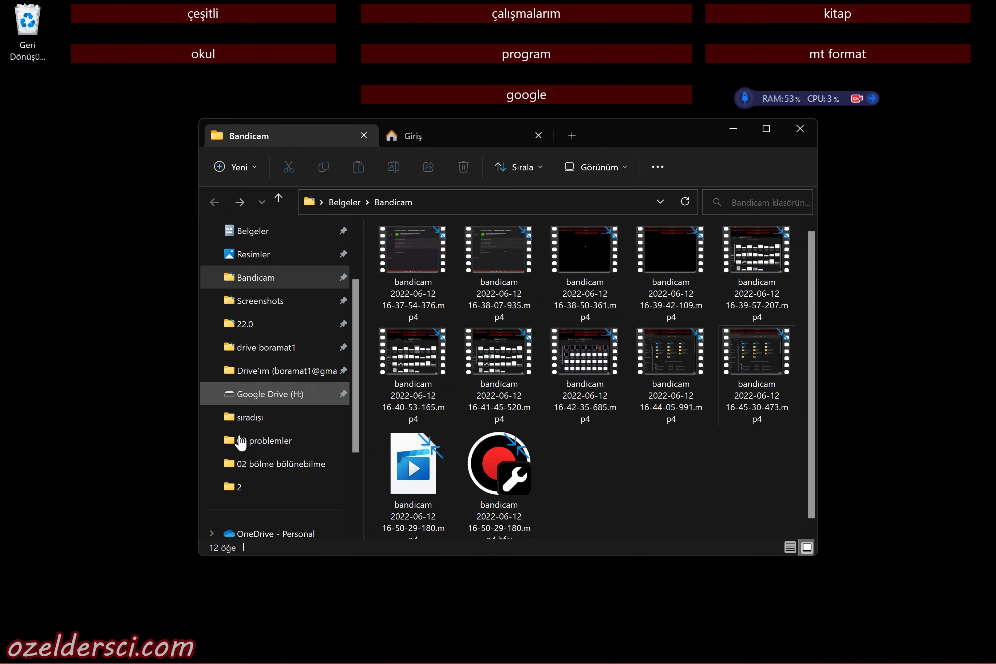
scroll(265, 473, "down", 2)
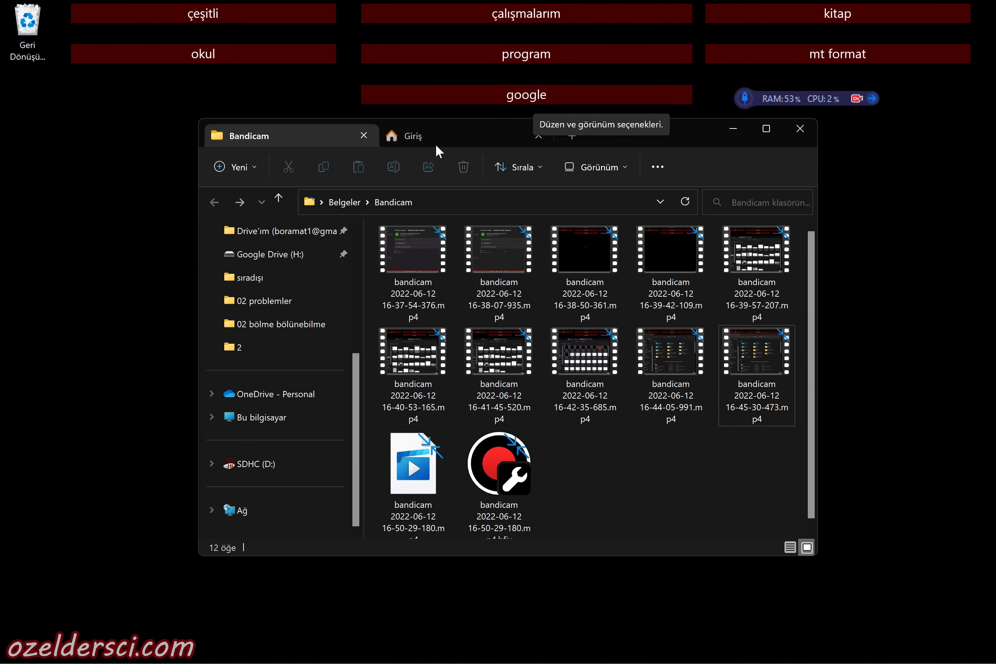
left_click(571, 136)
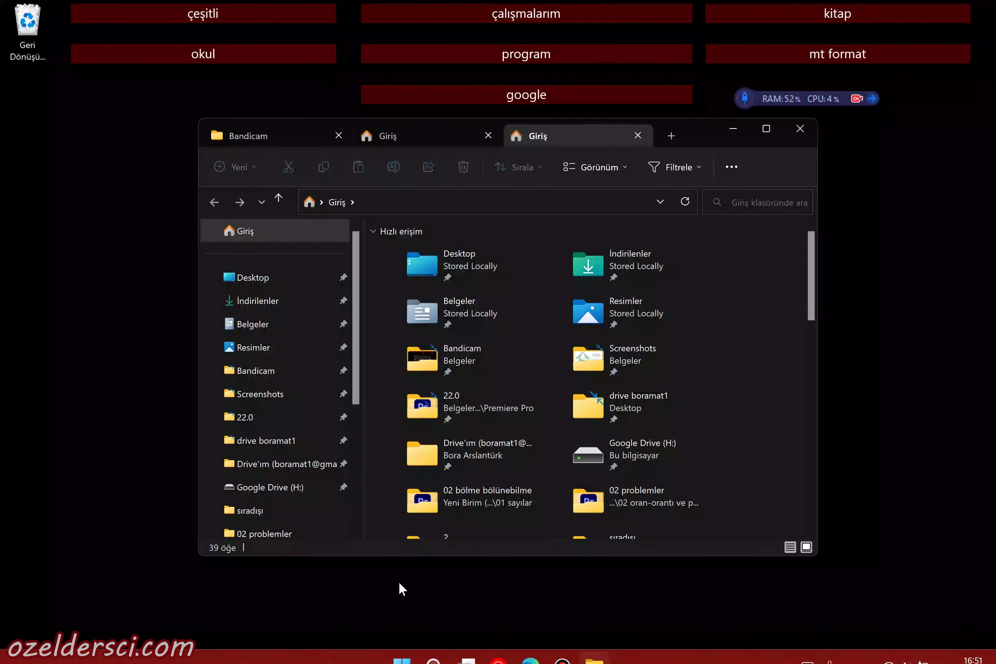
mouse_move(427, 643)
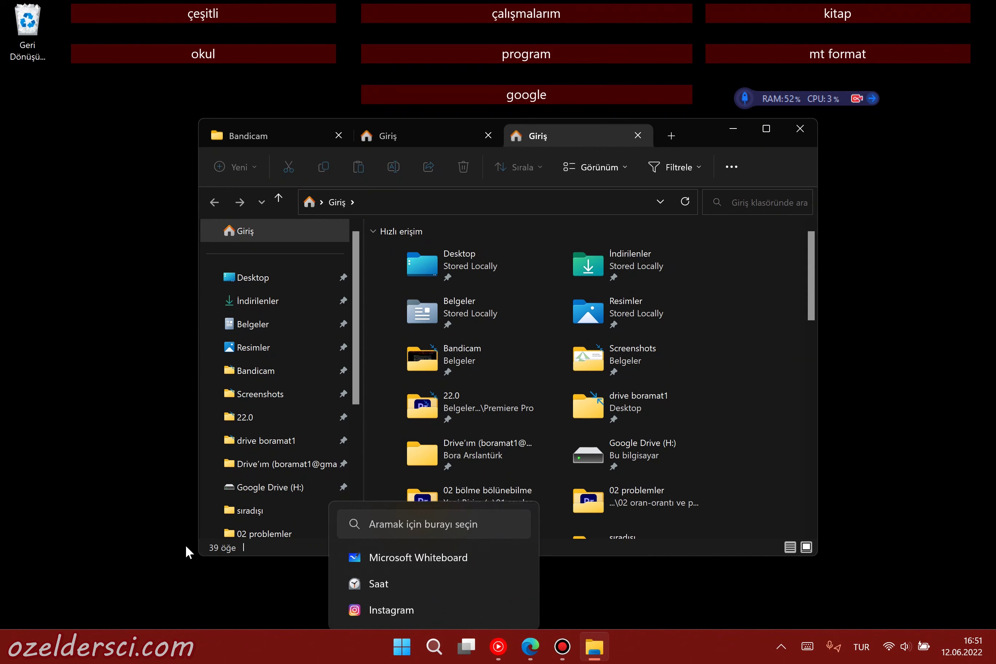
left_click(246, 585)
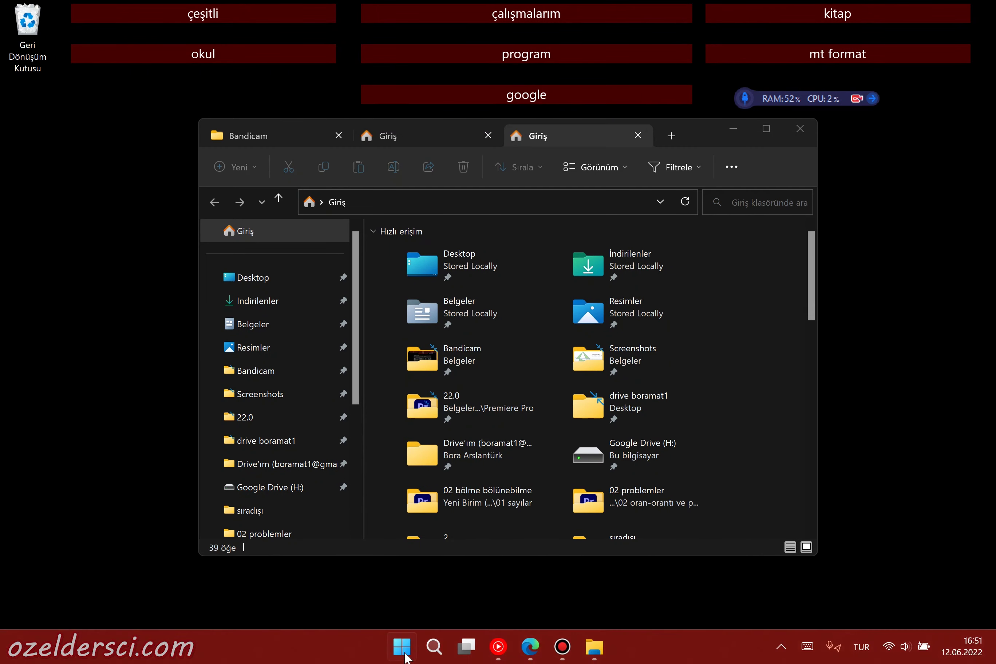
Open the Windows Insider Programı page under Windows Update in Settings and expand the Insider channel options.
left_click(402, 647)
left_click(648, 597)
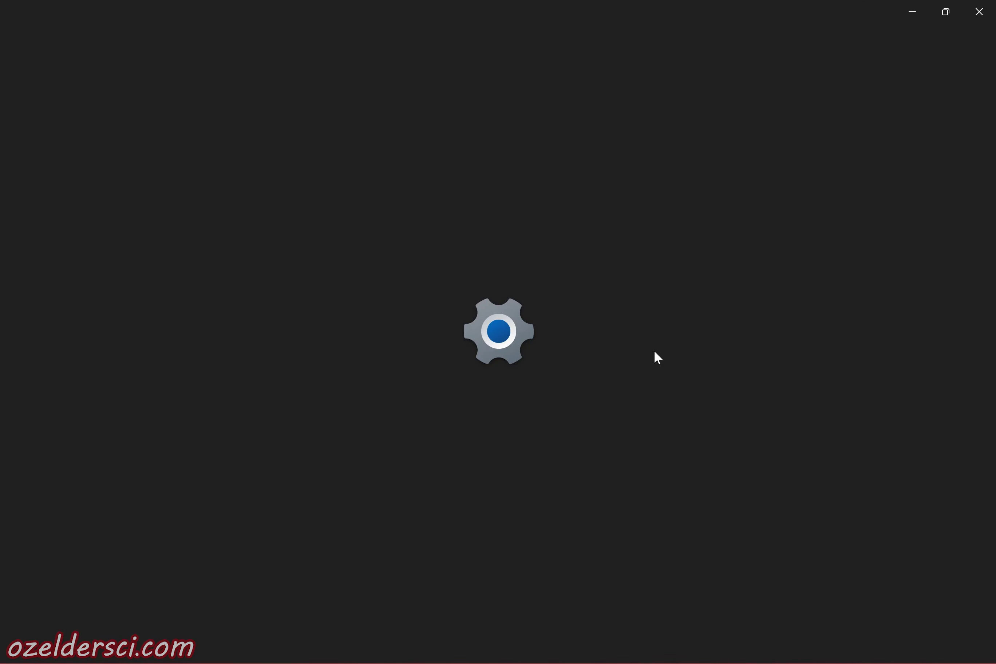
left_click(883, 120)
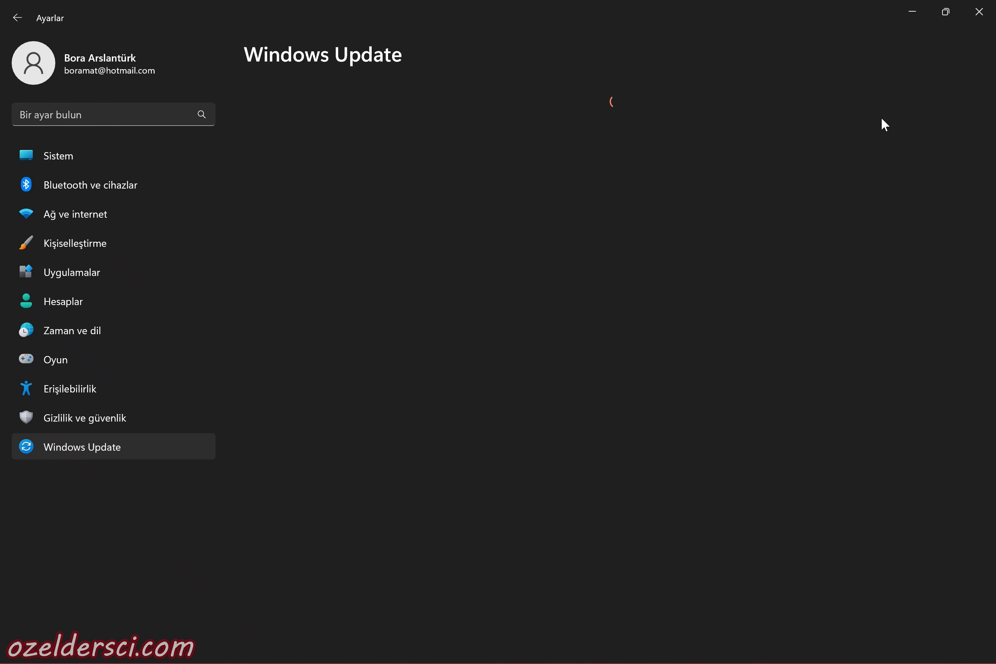
left_click(344, 358)
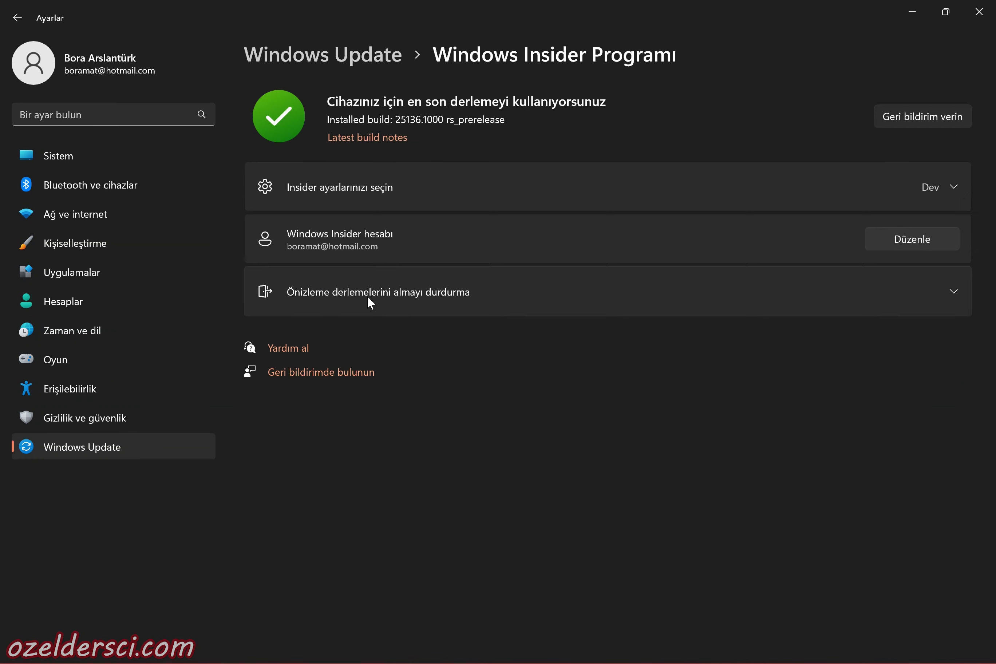
left_click(389, 187)
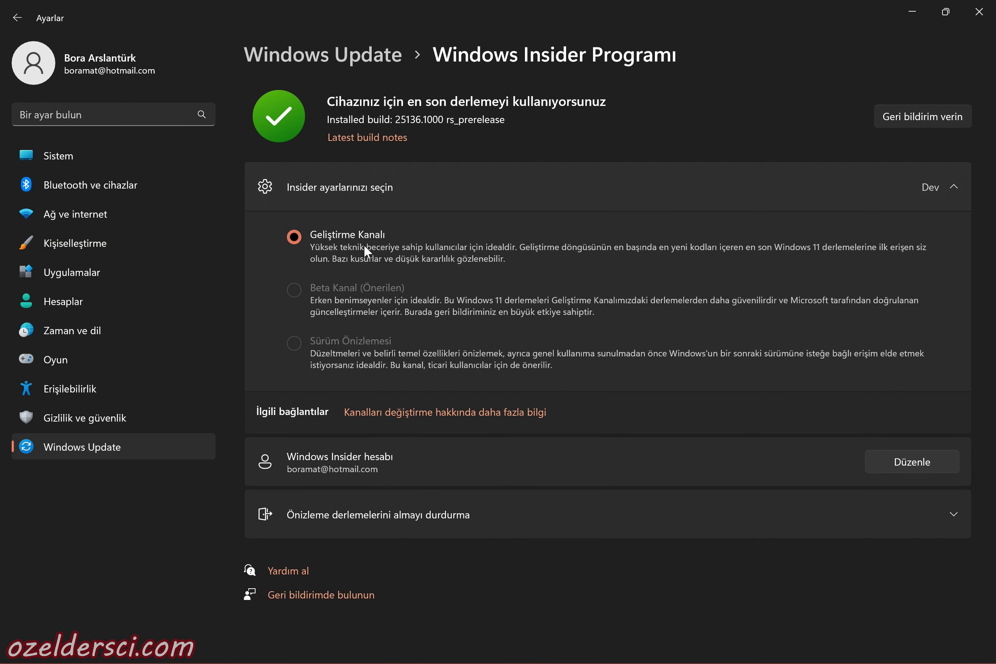